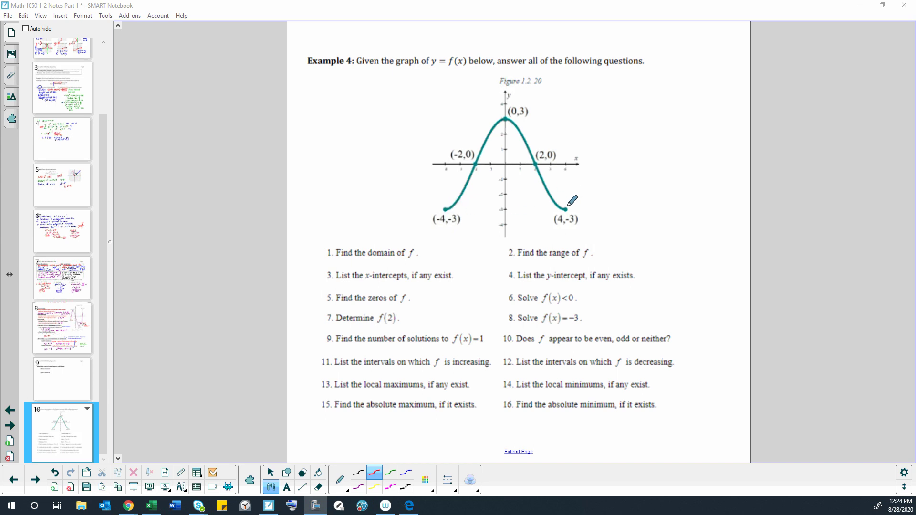
Step: Write the domain [-4,4] in red beside question 1 and underline 'domain' and 'range'
click(443, 244)
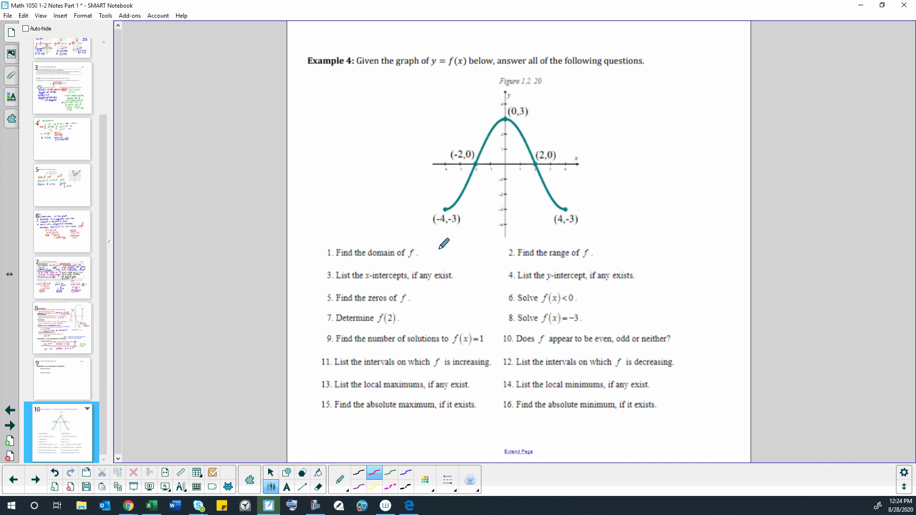
drag(432, 248, 432, 260)
drag(455, 252, 480, 250)
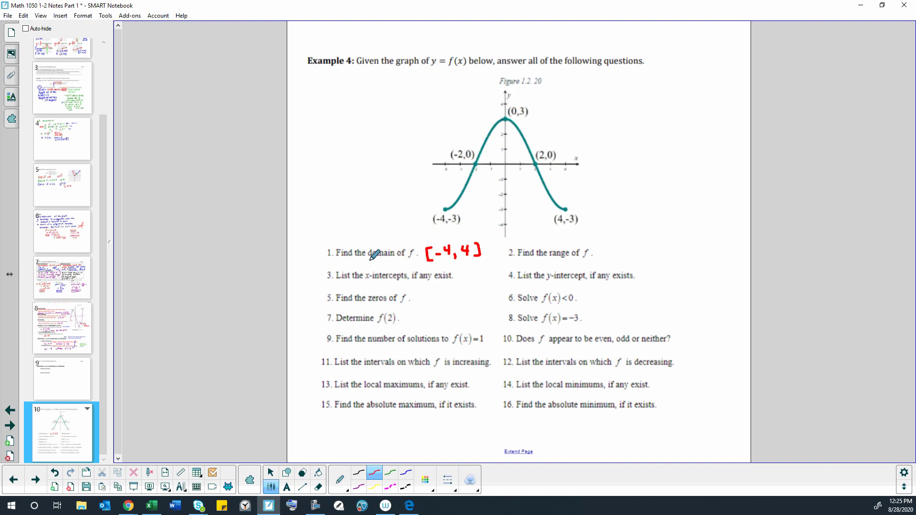
drag(375, 260, 396, 259)
drag(551, 259, 571, 258)
Step: Write the range [-3,3] in red by question 2, then start the x-intercept (-2,0) under question 3
mouse_move(611, 246)
mouse_down()
mouse_move(612, 260)
mouse_move(631, 249)
mouse_move(629, 258)
mouse_up()
mouse_move(642, 256)
mouse_down()
mouse_move(666, 251)
mouse_move(660, 259)
mouse_up()
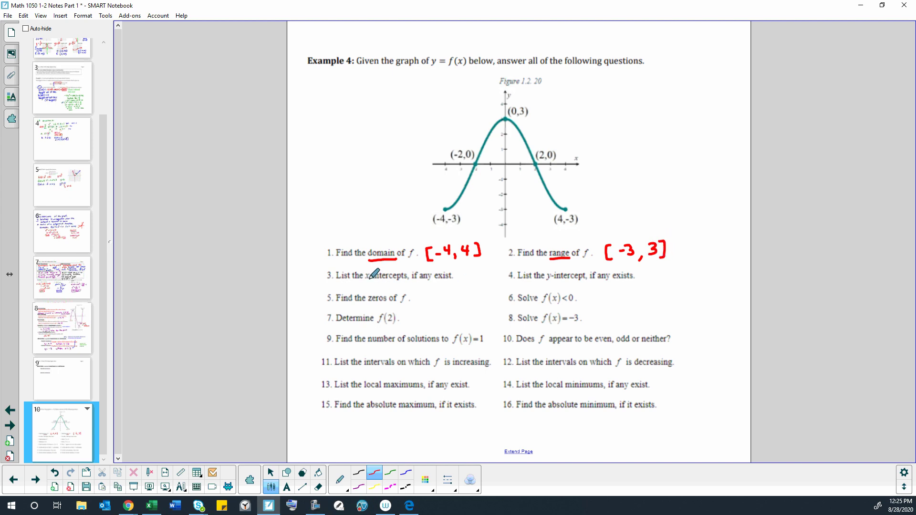
click(476, 164)
mouse_move(362, 281)
mouse_down()
mouse_move(363, 289)
mouse_move(396, 282)
mouse_up()
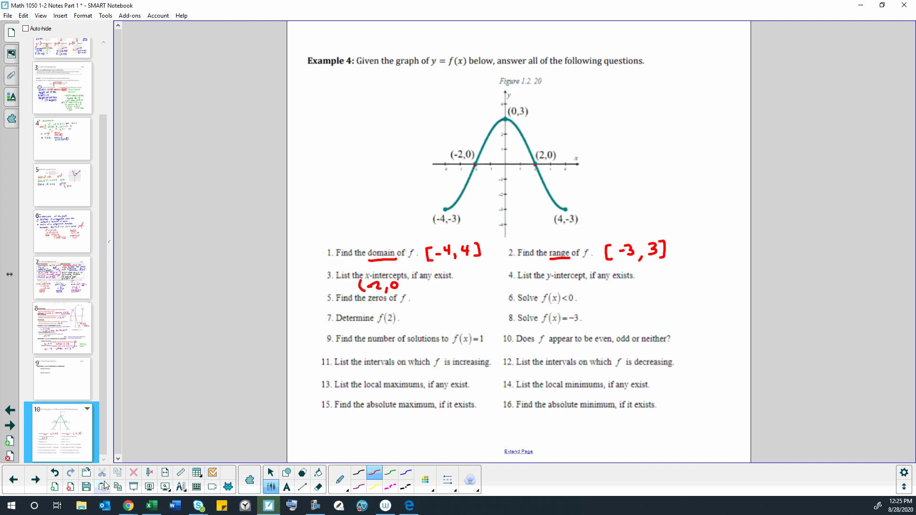
Step: Undo the partial stroke and rewrite x-intercepts (-2,0), (2,0). Add y-intercept (0,3), then switch to blue ink
click(55, 474)
mouse_move(382, 283)
mouse_down()
mouse_move(389, 292)
mouse_move(404, 280)
mouse_move(409, 290)
mouse_move(456, 295)
mouse_move(466, 282)
mouse_move(474, 291)
mouse_up()
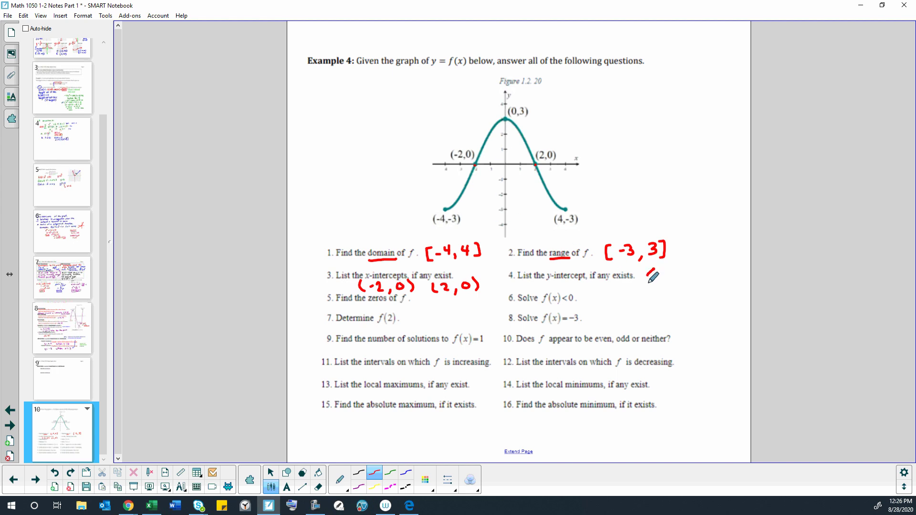
mouse_move(651, 269)
mouse_down()
mouse_move(650, 283)
mouse_move(661, 270)
mouse_move(668, 285)
mouse_move(688, 284)
mouse_up()
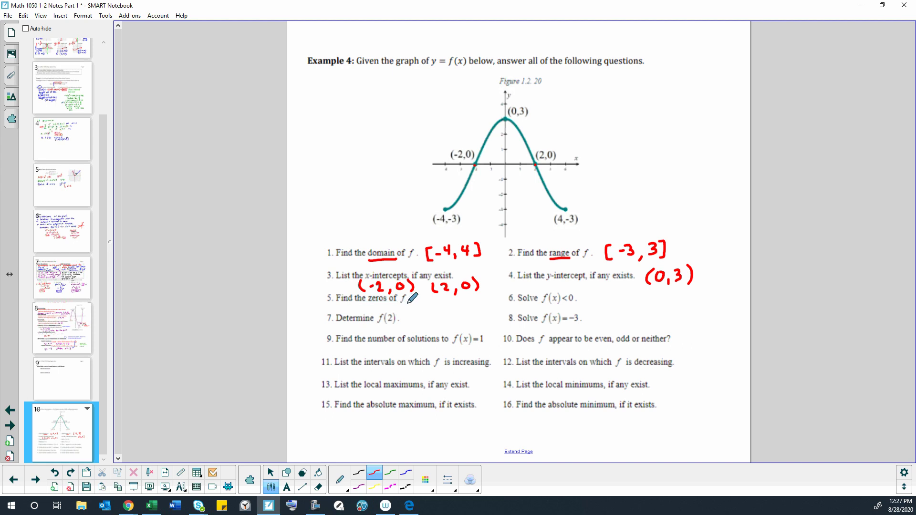
click(406, 473)
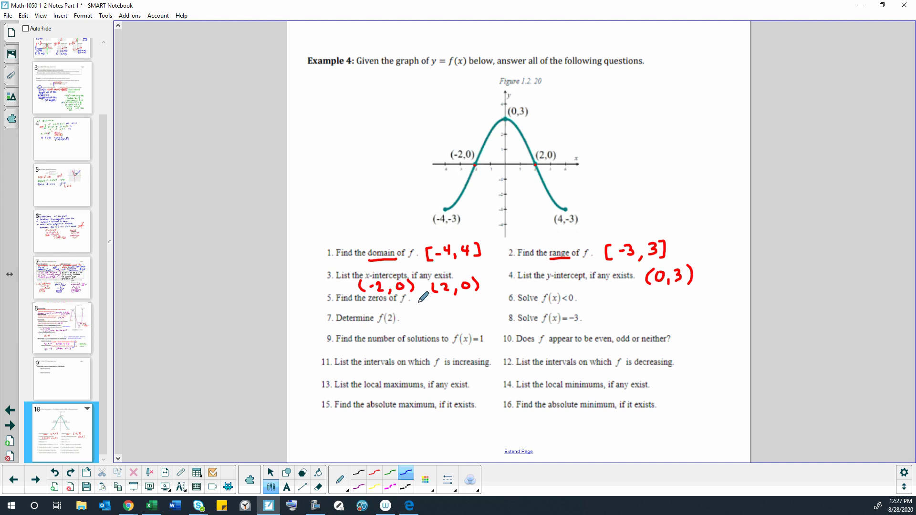
Step: Write the zeros '-2 and 2' in blue under question 5, then start question 6 with '('
drag(428, 300, 480, 305)
drag(596, 292, 594, 304)
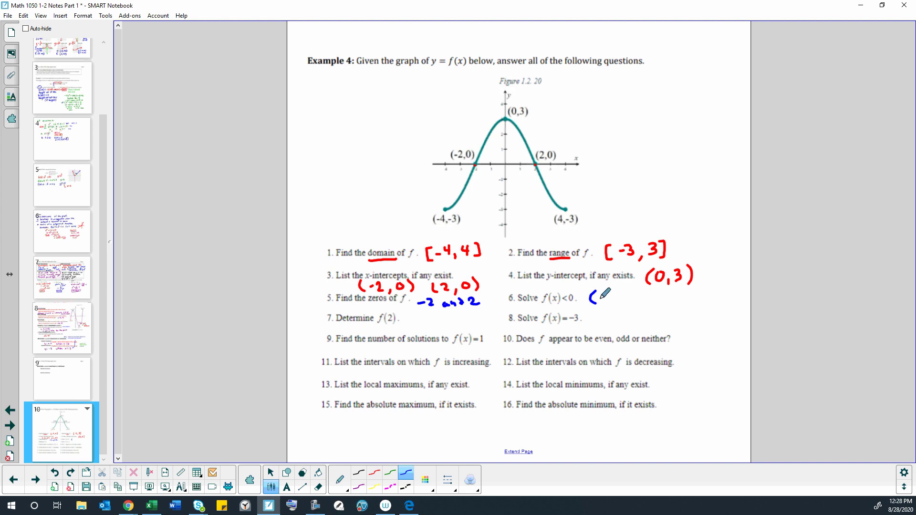
Step: Finish (-4,-2)∪(2,4) in blue beside question 6 and mark an x after question 7
mouse_move(604, 297)
mouse_down()
mouse_move(638, 287)
mouse_move(645, 300)
mouse_move(669, 302)
mouse_up()
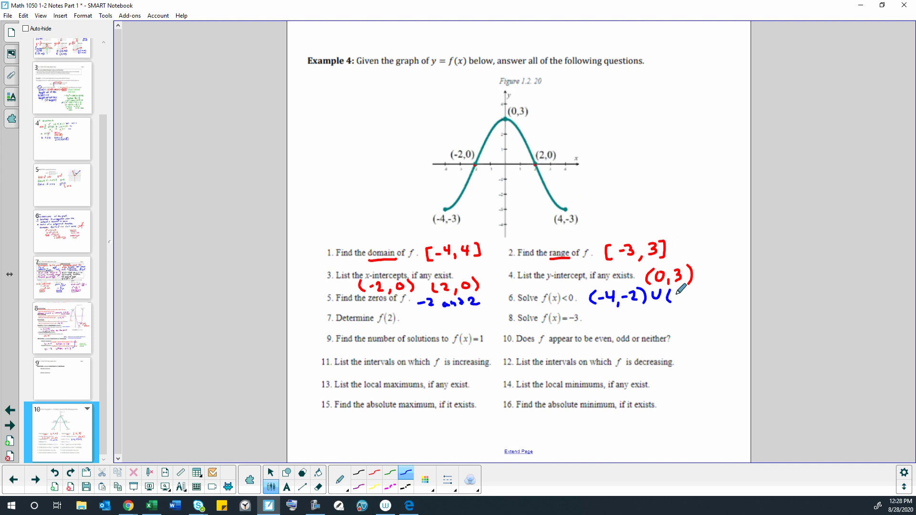
mouse_move(679, 293)
mouse_down()
mouse_move(695, 302)
mouse_move(703, 290)
mouse_move(714, 303)
mouse_up()
mouse_move(411, 313)
mouse_down()
mouse_move(420, 323)
mouse_move(413, 322)
mouse_up()
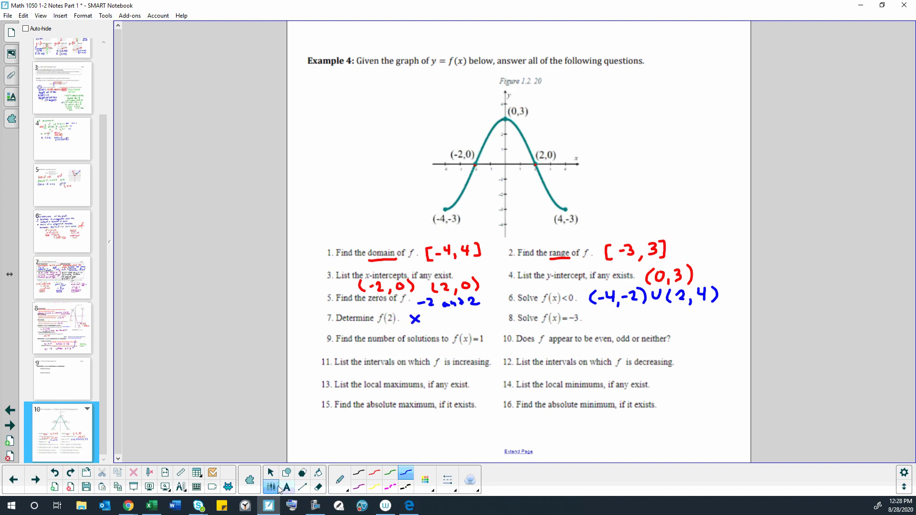
Step: Erase the blue x after question 7 and return to the pen
click(318, 487)
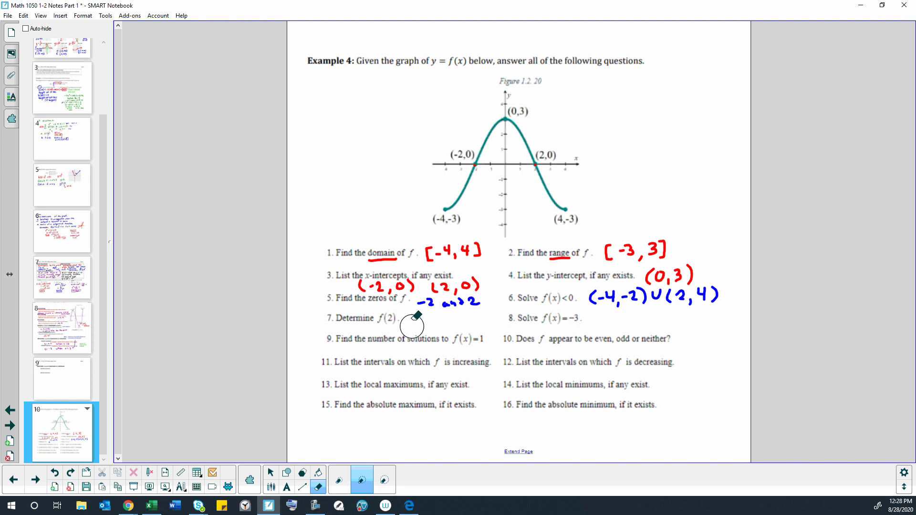
drag(414, 318, 419, 321)
click(270, 487)
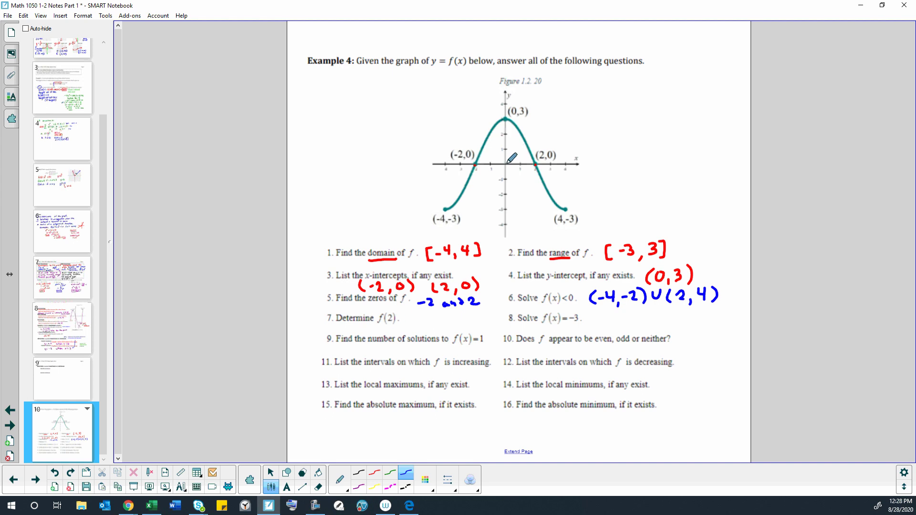
Step: Dot (2,0) on the graph and write f(2) = 0, with 'y=0 when x=2' below
click(534, 166)
drag(406, 318, 420, 314)
mouse_move(345, 328)
mouse_down()
mouse_move(351, 339)
mouse_move(367, 329)
mouse_up()
drag(359, 335, 473, 331)
click(392, 330)
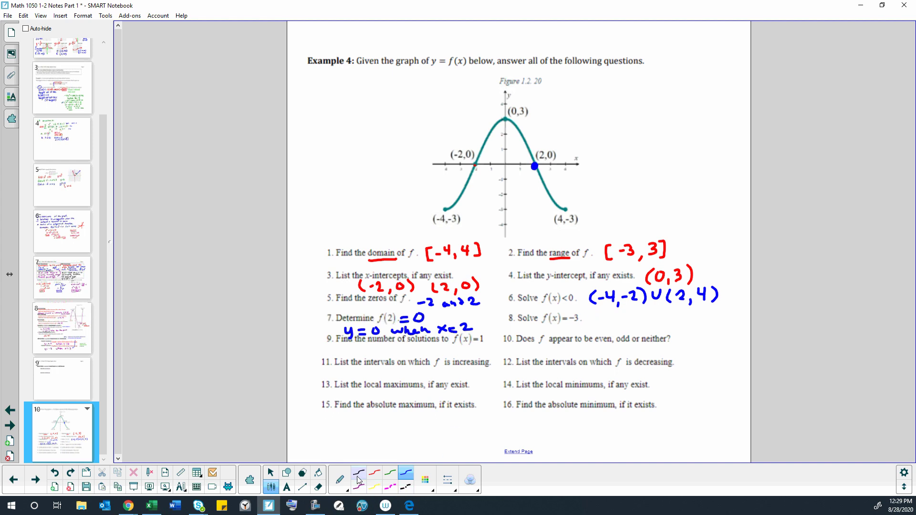
Step: Erase the blue dot at (2,0) and return to the pen
click(318, 486)
drag(527, 180, 542, 157)
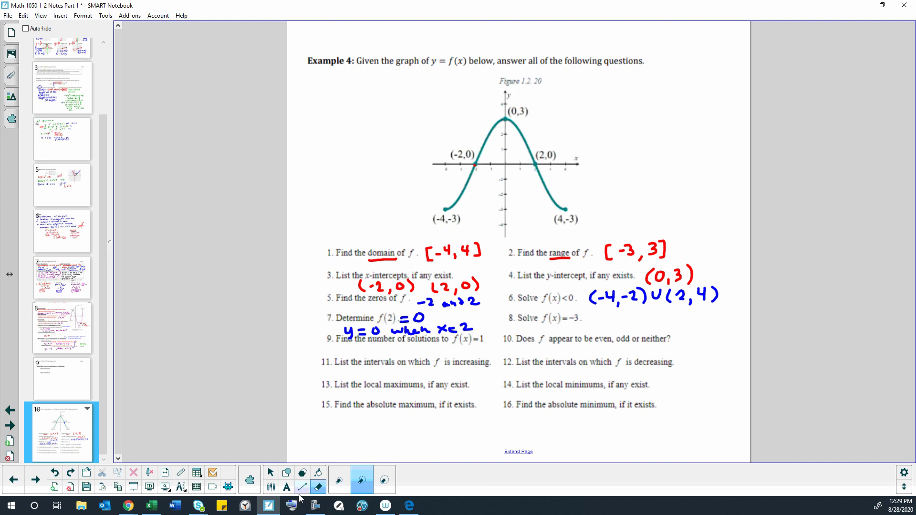
click(271, 487)
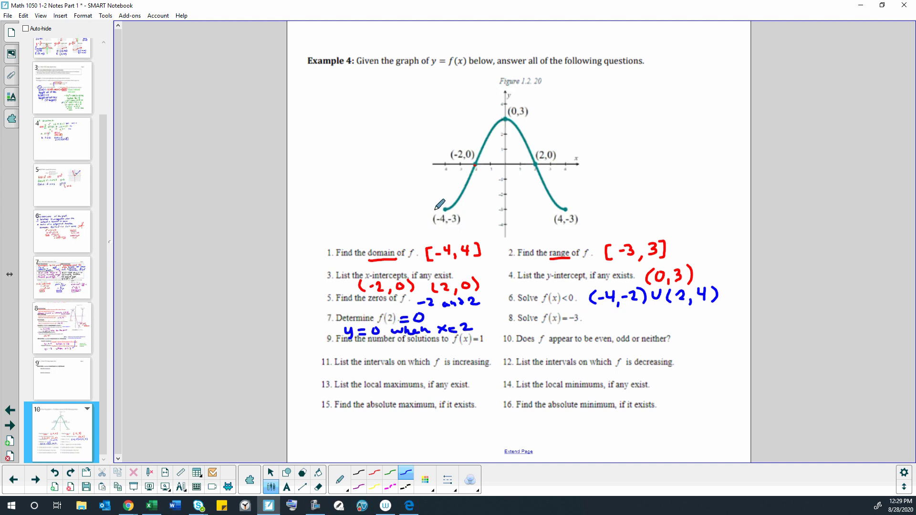
Step: Draw a blue dashed line at y=-3 across the graph, labelled y=-3
mouse_move(431, 207)
mouse_down()
mouse_move(666, 206)
mouse_move(655, 213)
mouse_move(681, 209)
mouse_up()
mouse_move(685, 207)
mouse_down()
mouse_move(703, 205)
mouse_move(696, 212)
mouse_up()
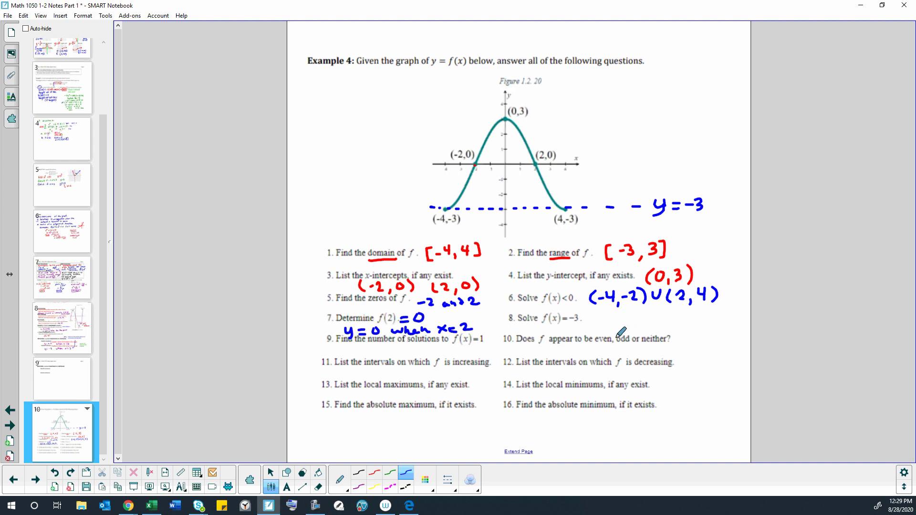
click(596, 319)
Step: Write 'x = -4, 4' in blue after question 8
mouse_move(597, 316)
mouse_down()
mouse_move(610, 325)
mouse_move(659, 324)
mouse_up()
click(640, 315)
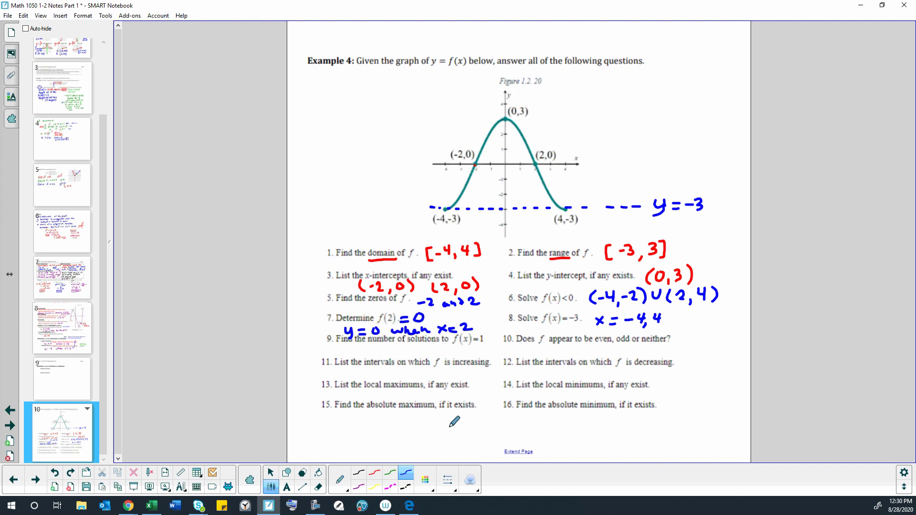
Step: In purple, label y = 1 and draw its dashed line across the graph
click(360, 488)
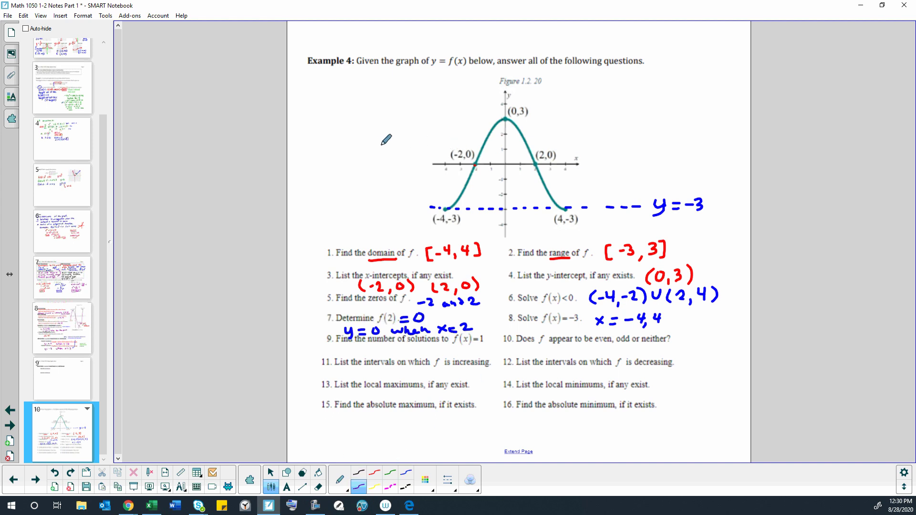
mouse_move(377, 143)
mouse_down()
mouse_move(380, 158)
mouse_move(403, 146)
mouse_move(409, 155)
mouse_move(457, 149)
mouse_up()
click(407, 140)
drag(461, 149, 516, 147)
click(485, 148)
click(491, 148)
click(498, 148)
drag(524, 147, 583, 145)
drag(590, 145, 593, 145)
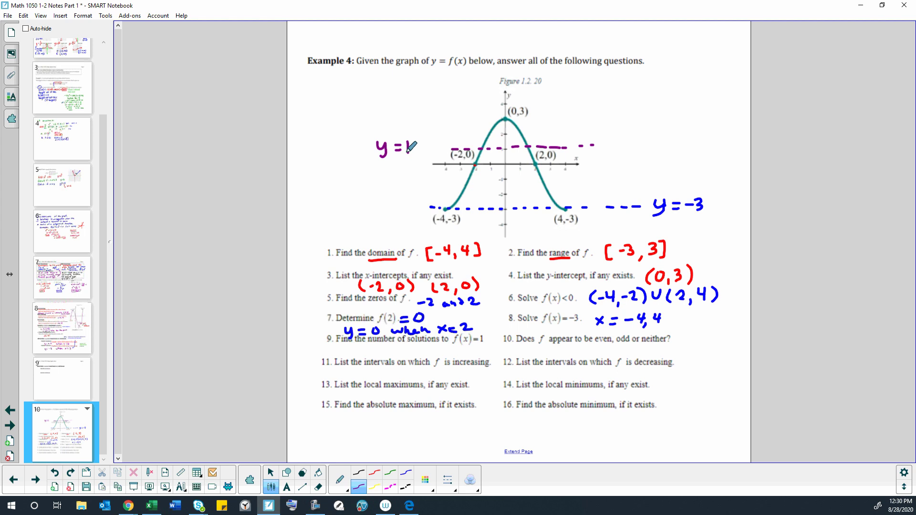
Step: Dot both intersections of y = 1 with the curve and write '2 solution' under question 9
click(481, 150)
drag(529, 145, 528, 146)
drag(351, 346, 359, 353)
drag(372, 353, 435, 354)
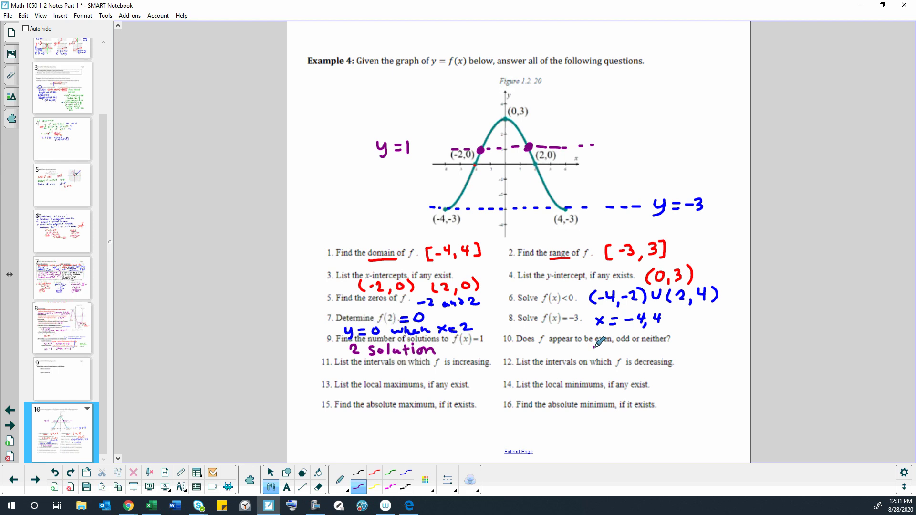
Step: Circle 'even' in question 10 and write (-4,0) under question 11. Start (0,4) right of question 10
mouse_move(594, 347)
mouse_down()
mouse_move(623, 343)
mouse_move(621, 324)
mouse_move(598, 323)
mouse_move(595, 345)
mouse_up()
drag(370, 370, 368, 380)
drag(374, 377, 395, 375)
mouse_move(390, 366)
mouse_down()
mouse_move(389, 380)
mouse_move(420, 371)
mouse_move(426, 380)
mouse_up()
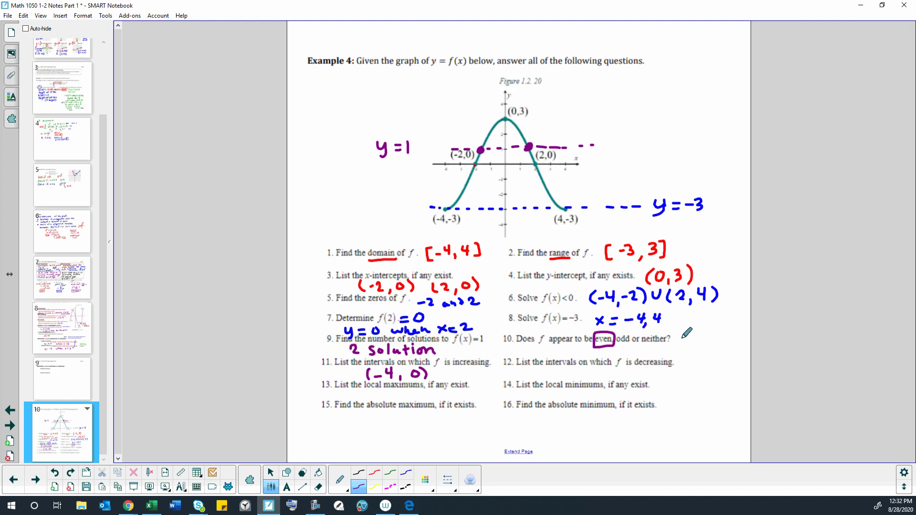
mouse_move(683, 337)
mouse_down()
mouse_move(679, 349)
mouse_move(693, 340)
mouse_move(700, 351)
mouse_move(715, 341)
mouse_move(718, 349)
mouse_up()
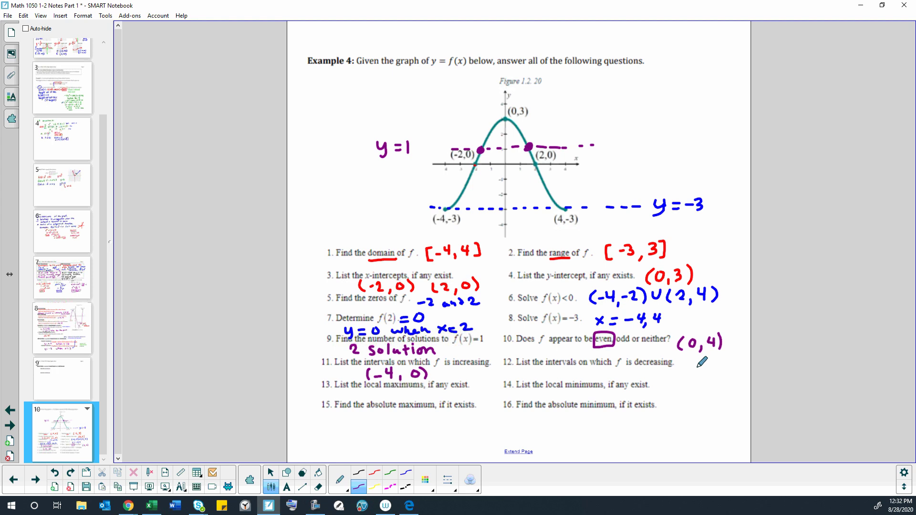
Step: Drag the purple (0,4) ink down beside question 12, then return to the Pen
click(271, 472)
drag(693, 343, 695, 365)
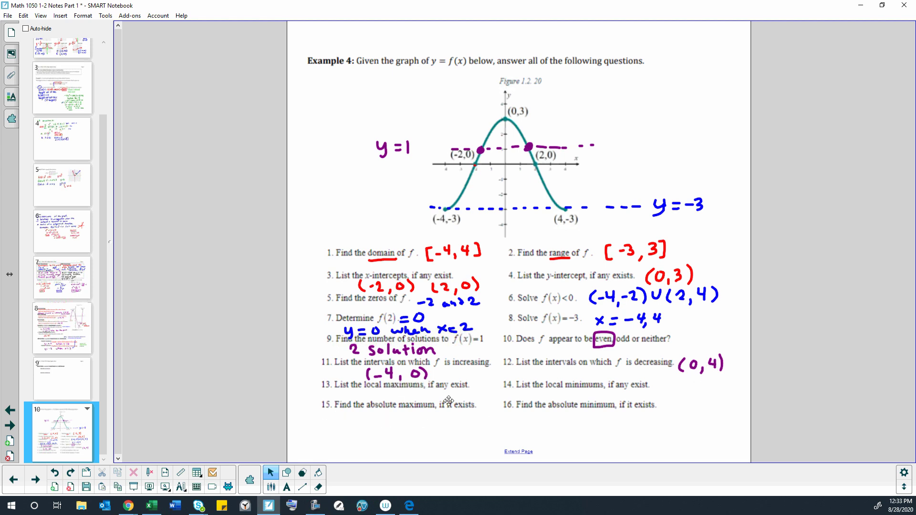
click(271, 486)
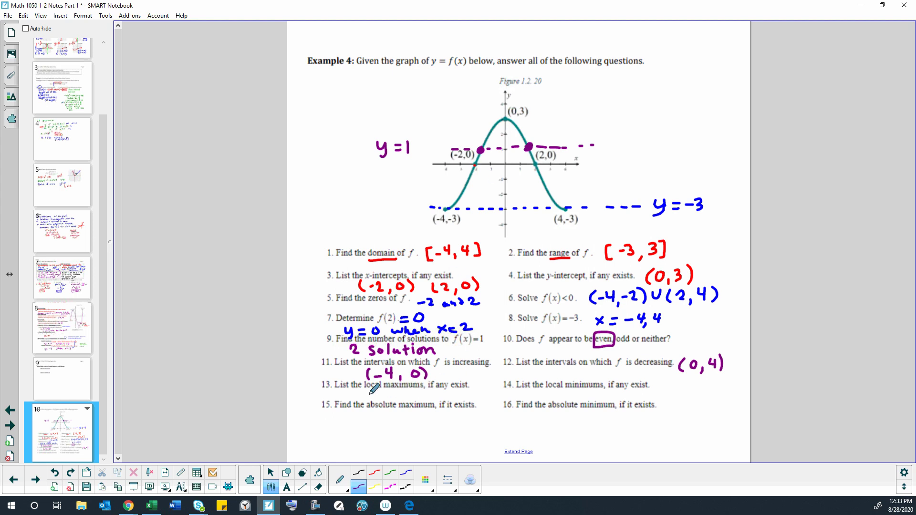
Step: Write (0,3) under question 13, and NA and None for question 14
mouse_move(374, 389)
mouse_down()
mouse_move(372, 400)
mouse_move(382, 390)
mouse_move(423, 401)
mouse_up()
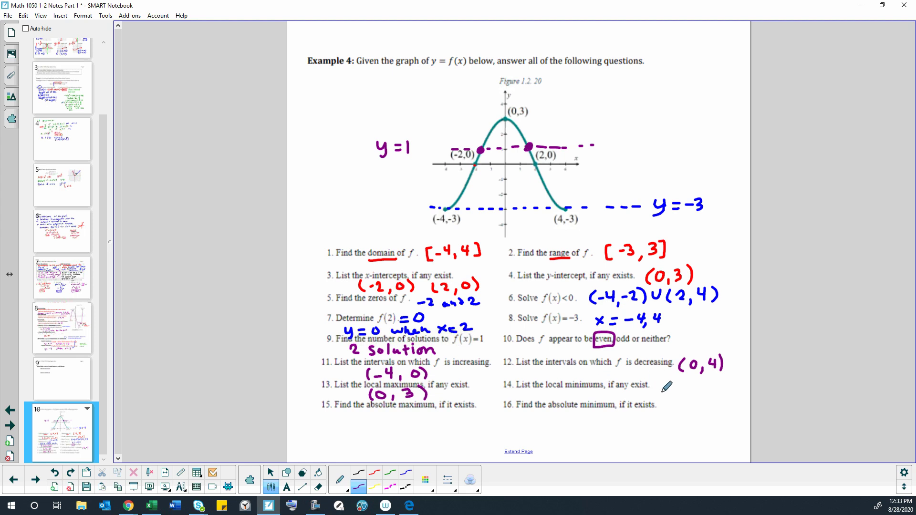
mouse_move(660, 393)
mouse_down()
mouse_move(667, 382)
mouse_move(677, 387)
mouse_up()
drag(549, 397, 606, 394)
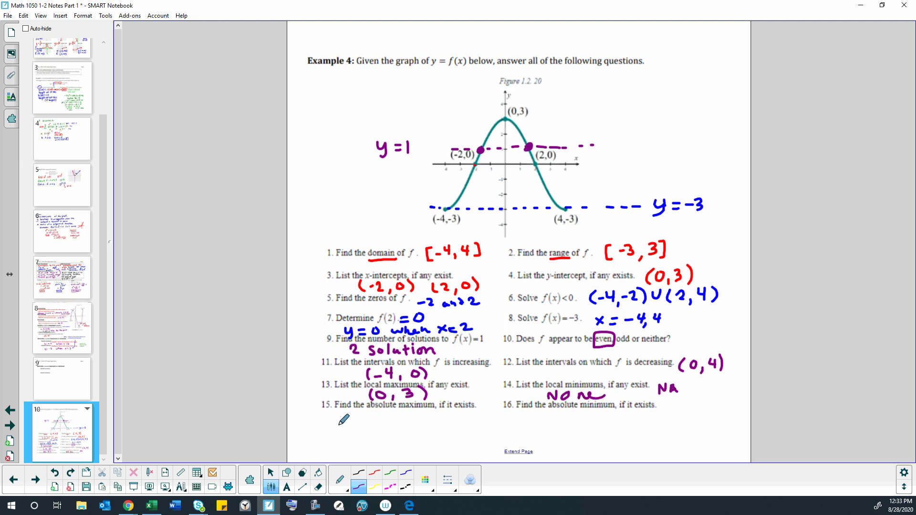